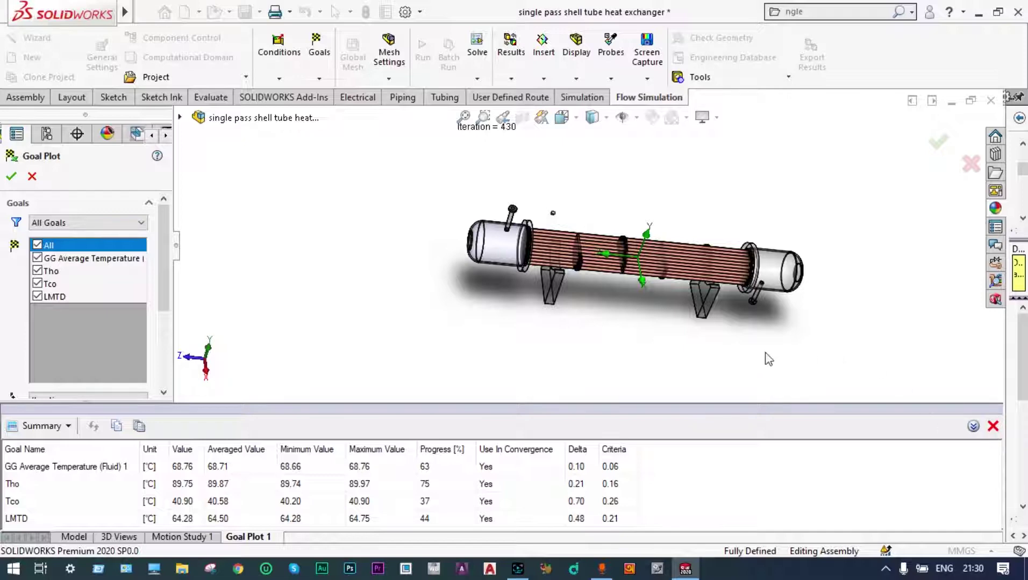
Orbit the heat exchanger model to view it from another angle
middle_click_drag(761, 308, 767, 290)
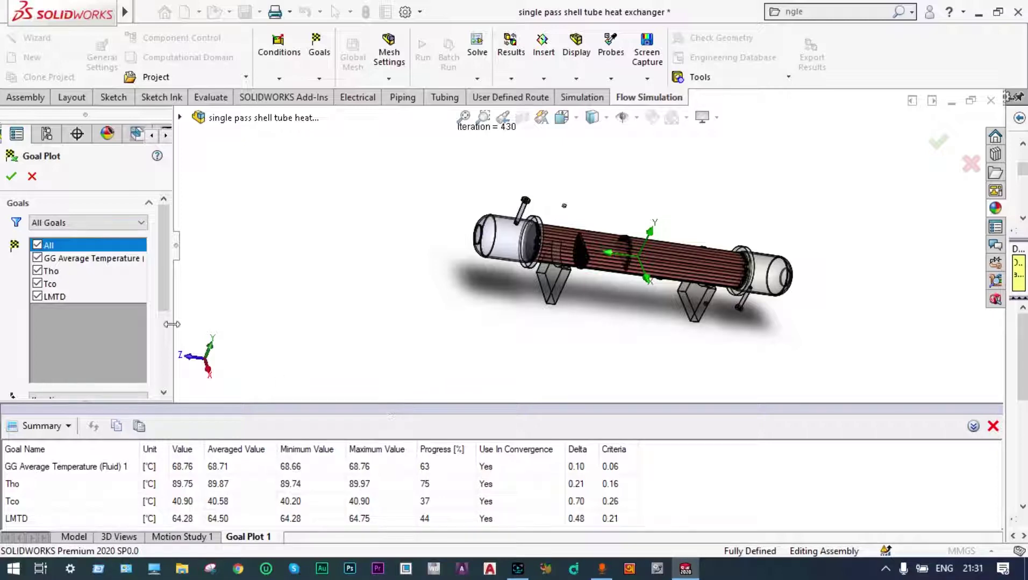
Close the goal plot and create a new Design of Experiments and Optimization parametric study
left_click(940, 142)
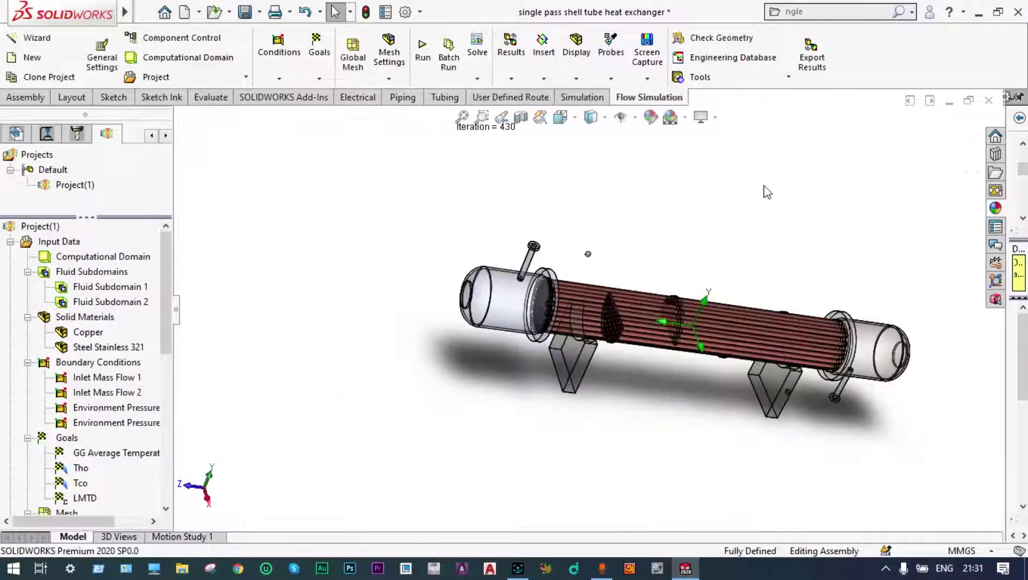
left_click(477, 79)
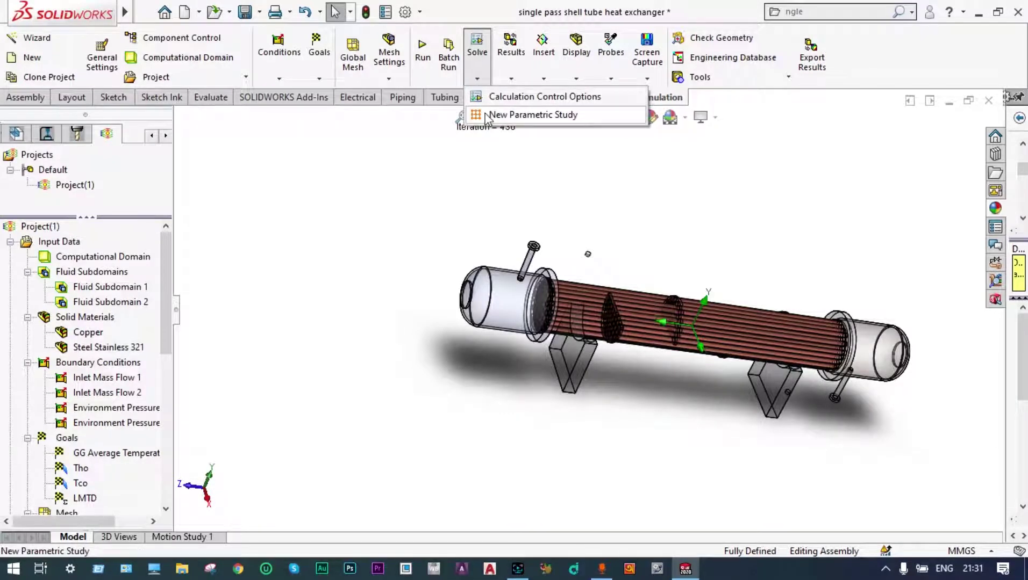
left_click(487, 115)
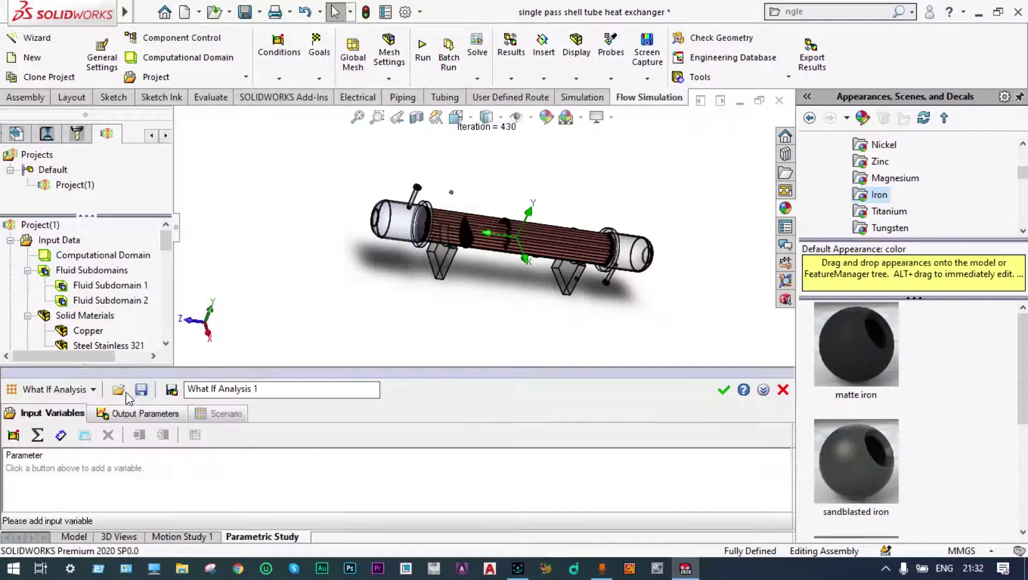
left_click(94, 390)
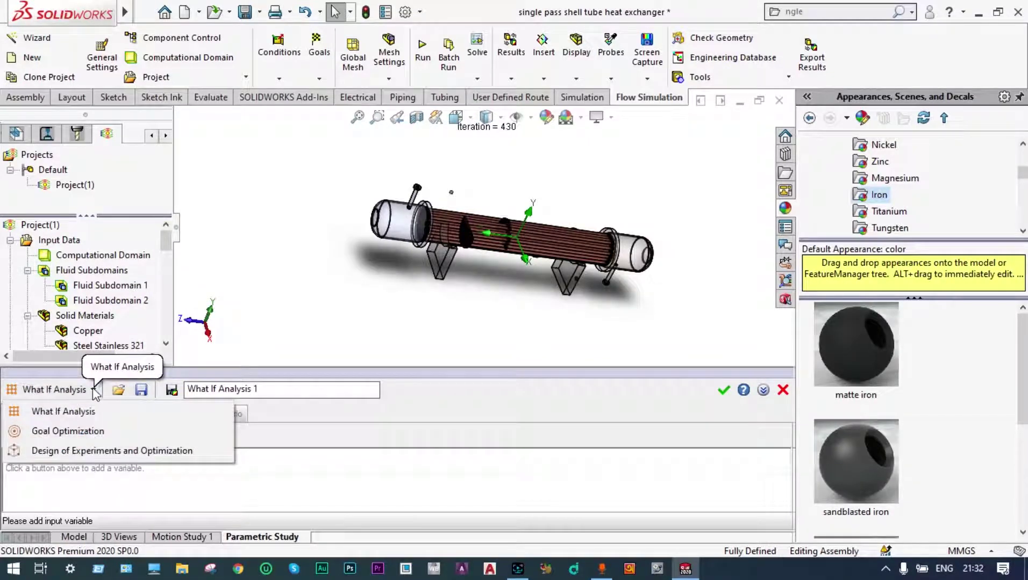
left_click(97, 451)
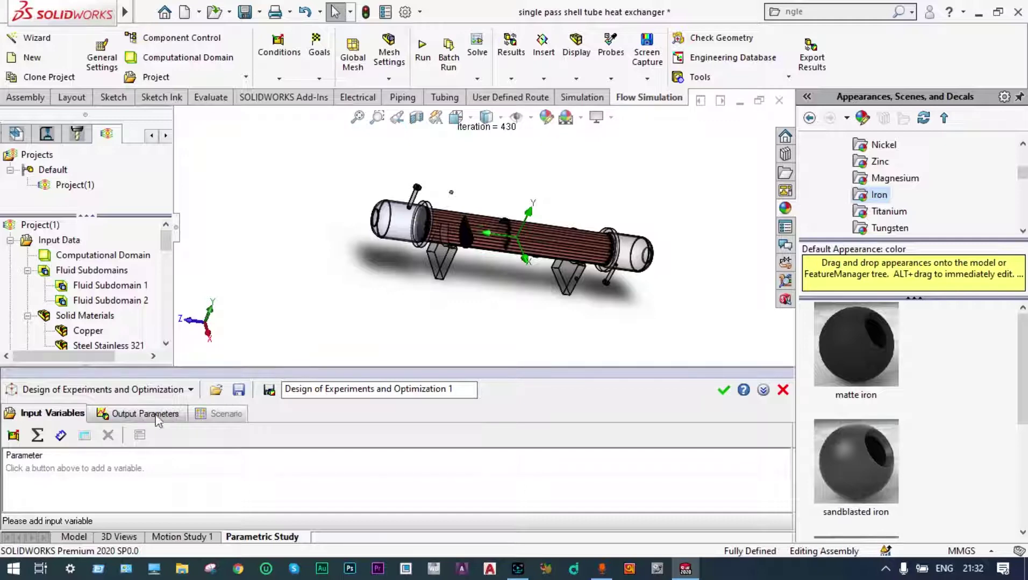
Add the Temperature of Boundary Conditions > Inlet Mass Flow 2 (20 °C) as the input variable
left_click(15, 437)
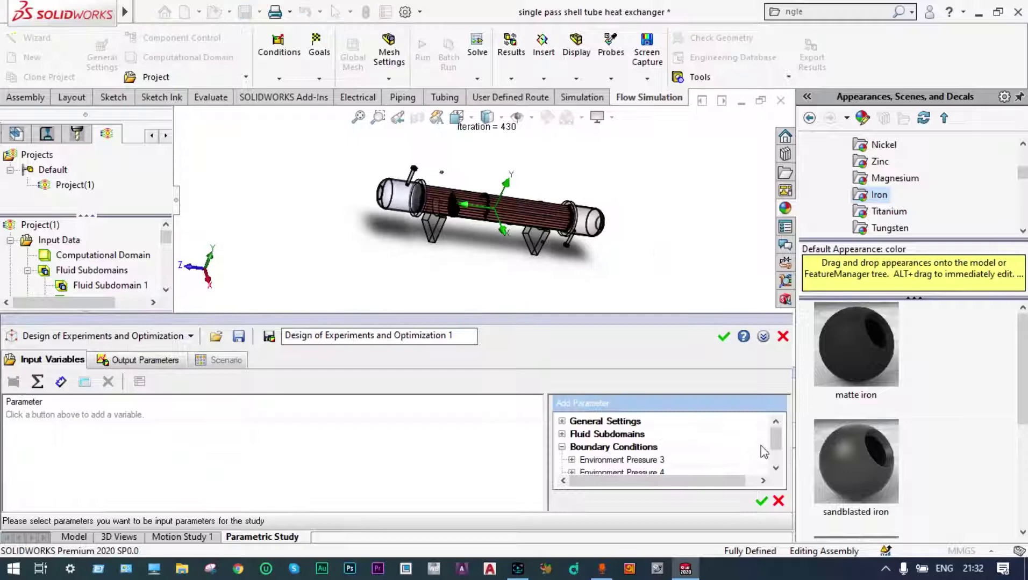
left_click(776, 471)
left_click(776, 471)
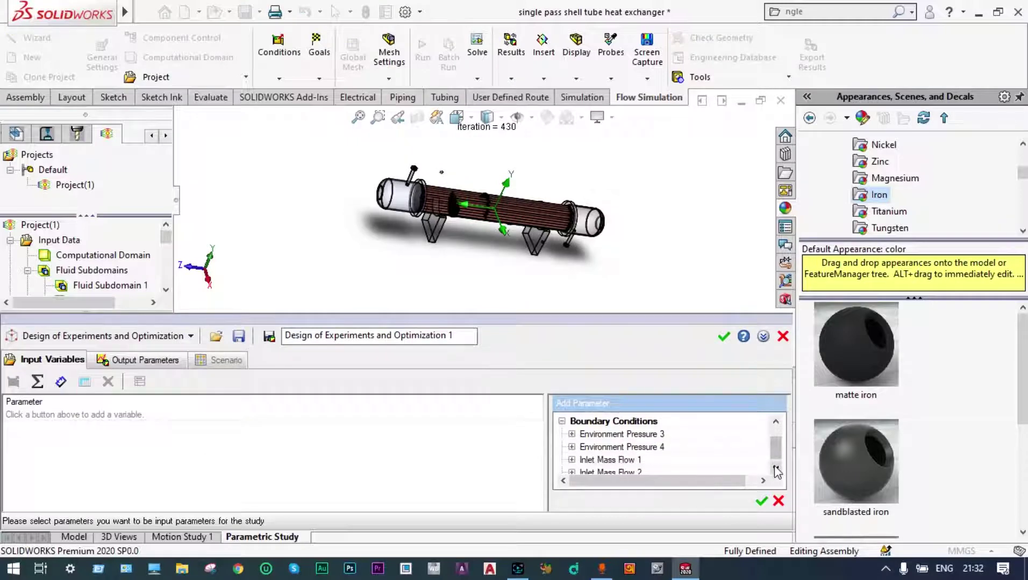
left_click(776, 471)
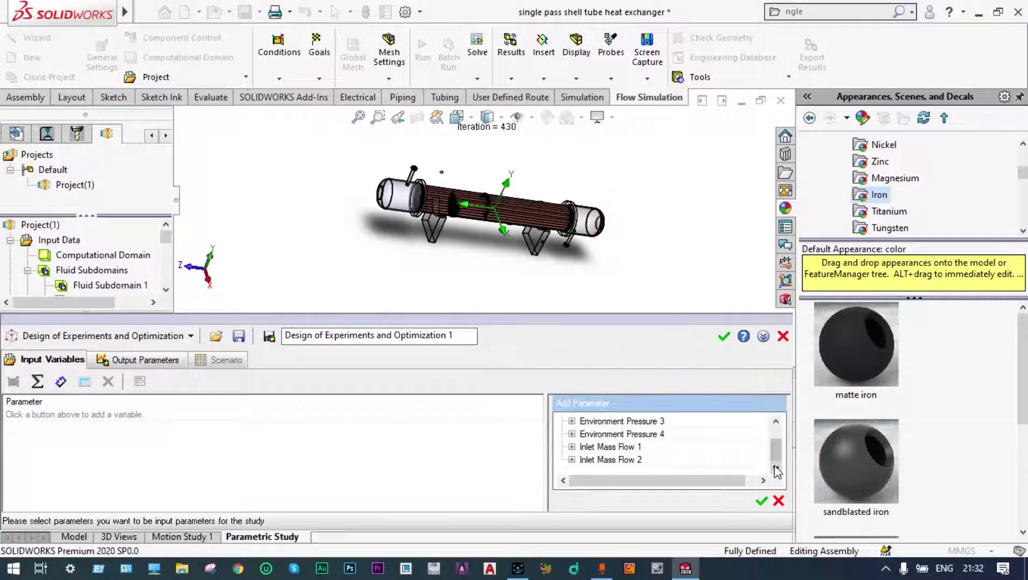
mouse_move(775, 461)
left_mouse_down()
mouse_move(776, 447)
mouse_move(777, 465)
left_mouse_up()
left_click(571, 460)
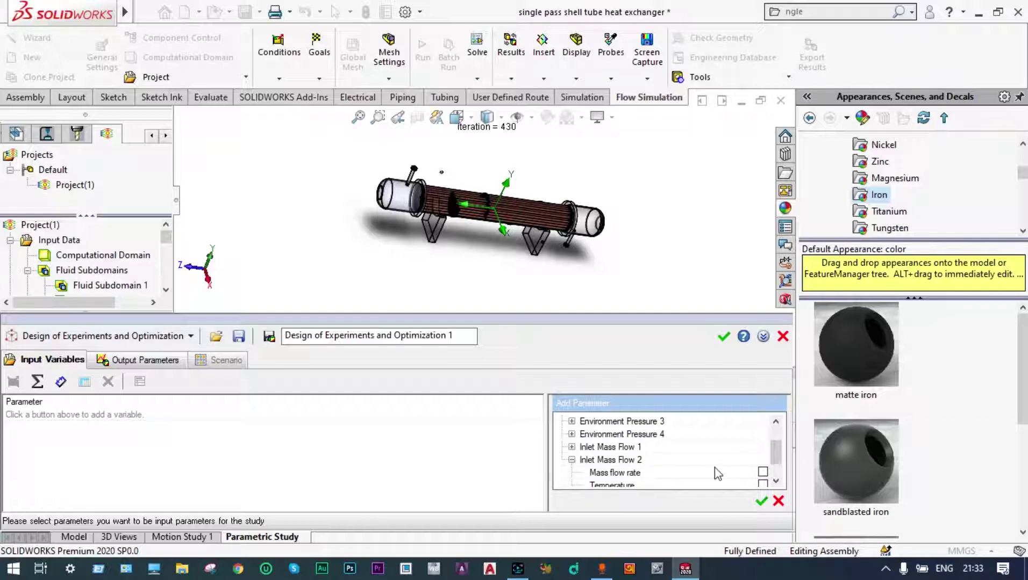
left_click(774, 483)
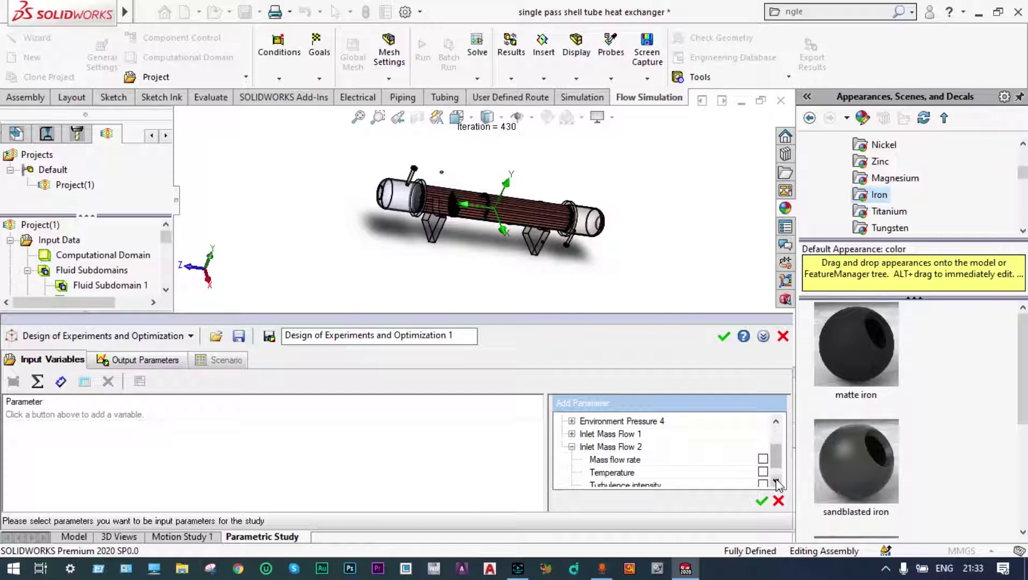
left_click(775, 483)
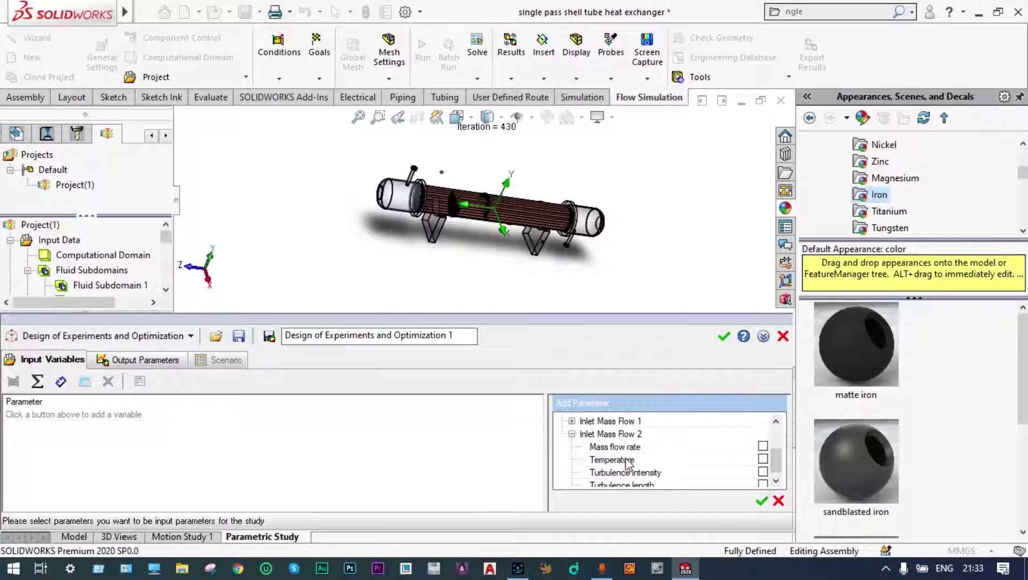
left_click(763, 460)
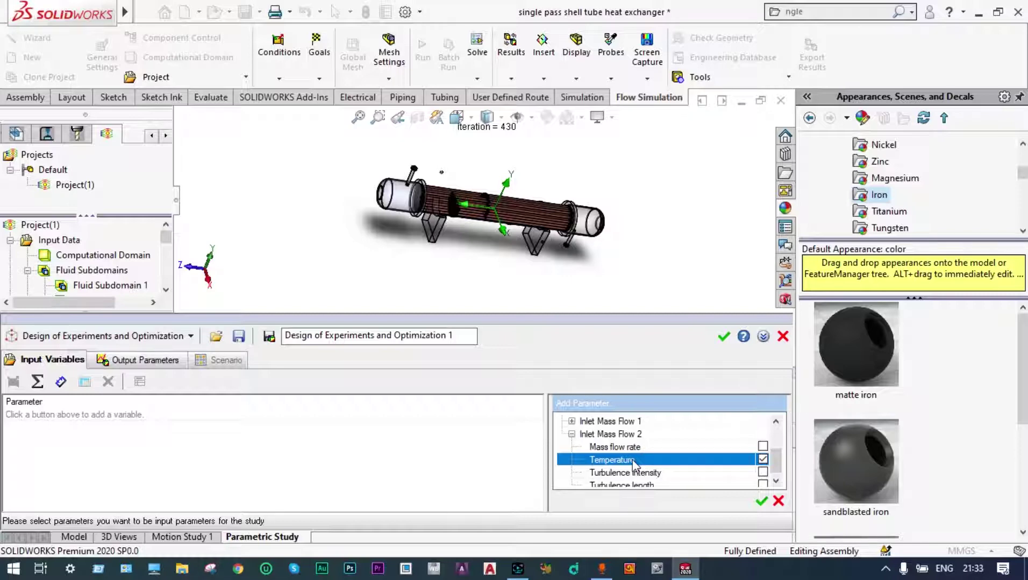
left_click(761, 502)
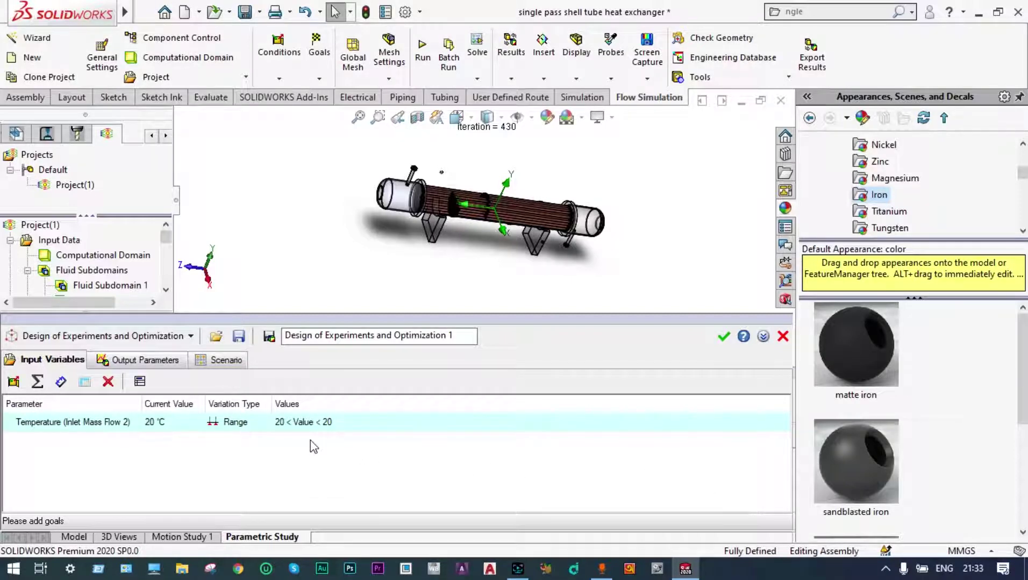
Change the temperature variable's minimum from 20 to 5 °C and maximum to 15 °C
double_click(298, 422)
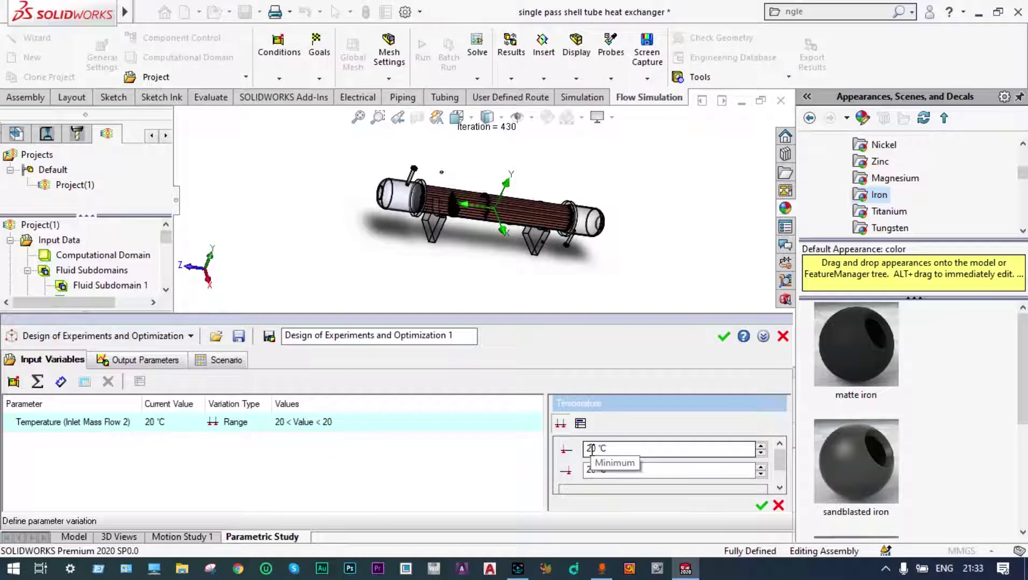
left_click(592, 449)
key("Delete")
key("Delete")
key("Delete")
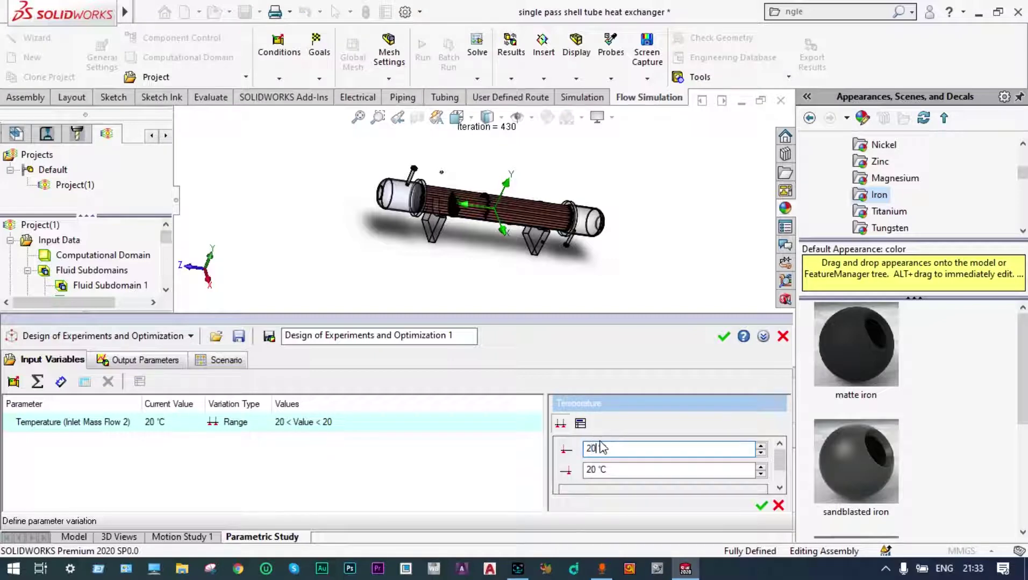
key("BackSpace")
key("BackSpace")
type("5 °C")
double_click(590, 469)
type("15")
left_click(762, 506)
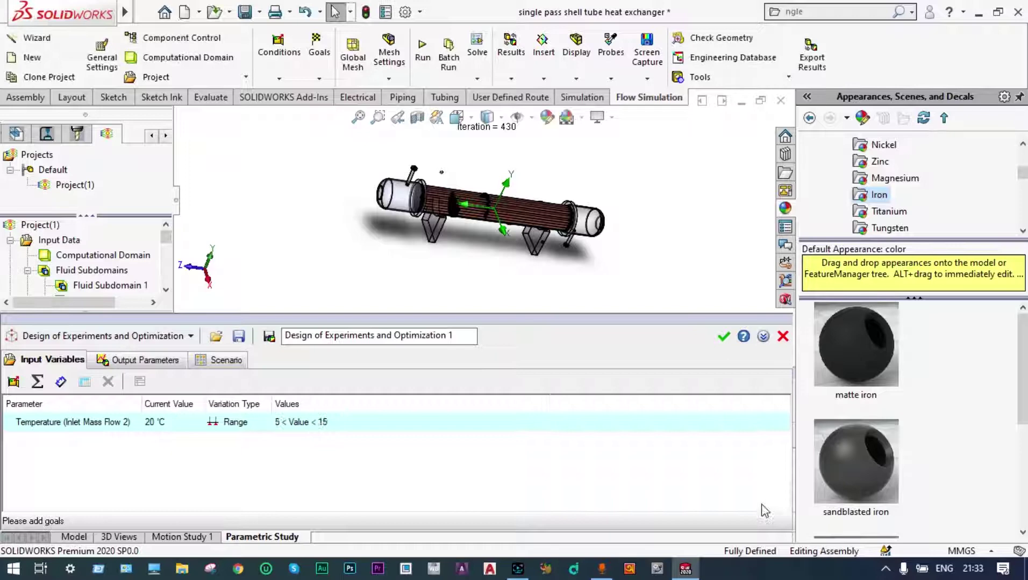
Create 5 experiments, rounding Experiment 1 to 12 °C and Experiment 2 to 7 °C
left_click(215, 365)
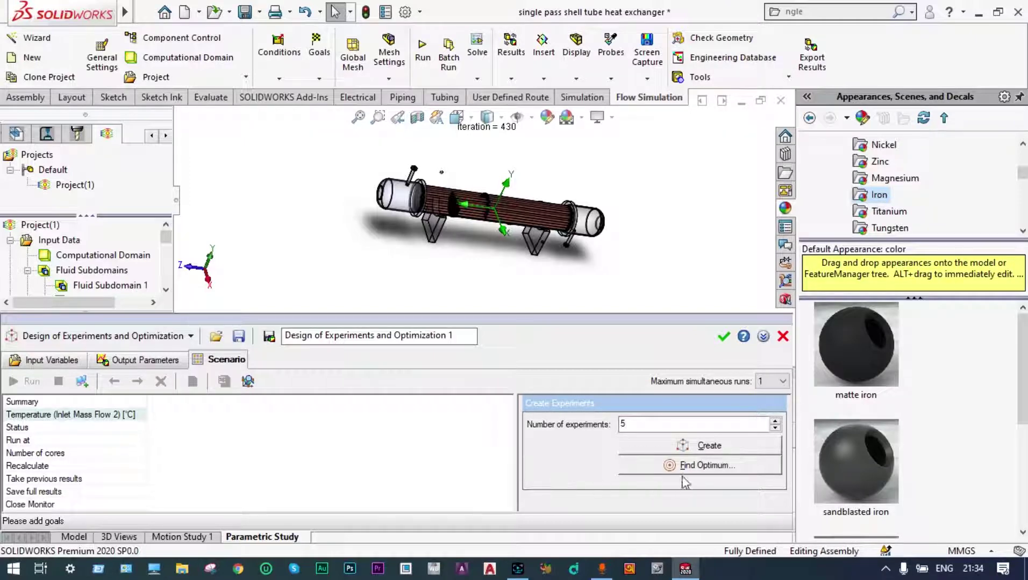
left_click(706, 452)
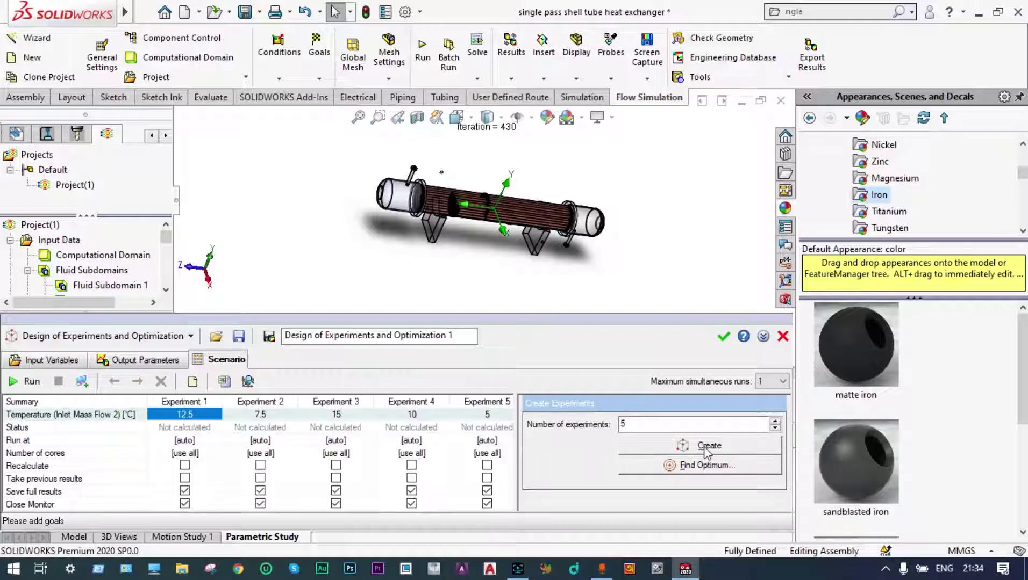
left_click(202, 414)
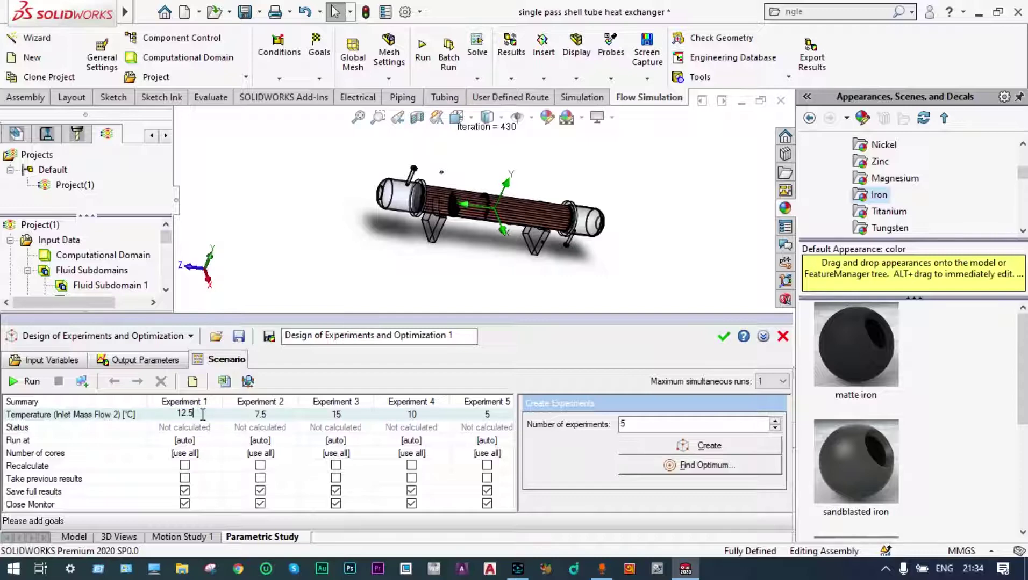
key("BackSpace")
key("BackSpace")
left_click(268, 414)
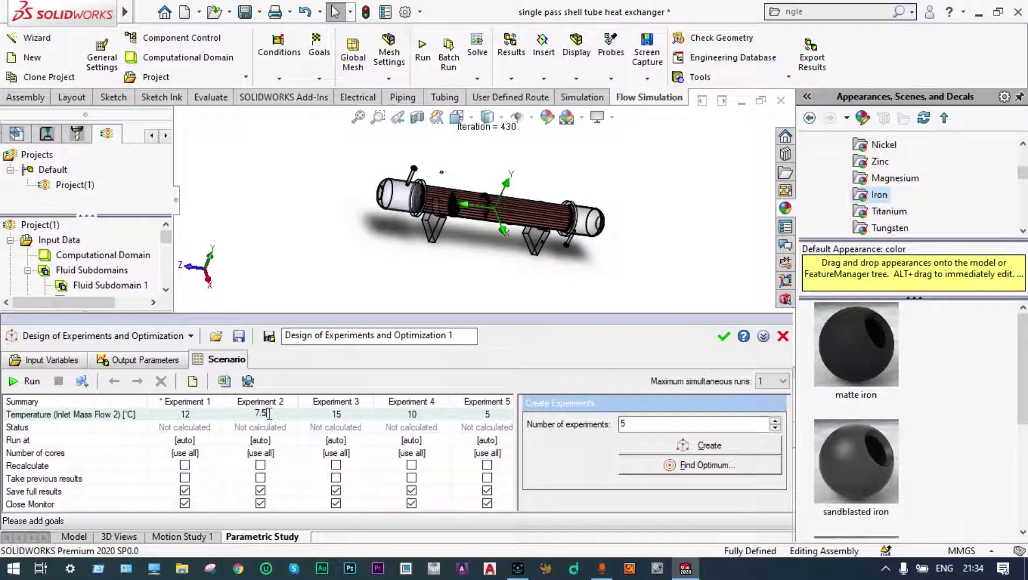
left_click(269, 414)
key("BackSpace")
key("BackSpace")
Add the LMTD [°C] goal as output, shown as an uncalculated row for all five experiments
left_click(162, 366)
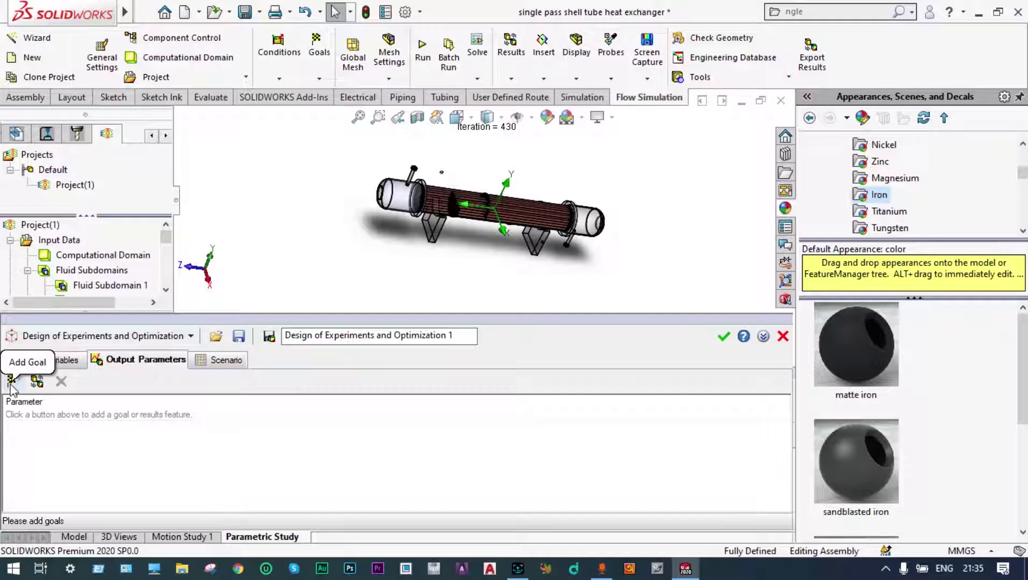
left_click(11, 381)
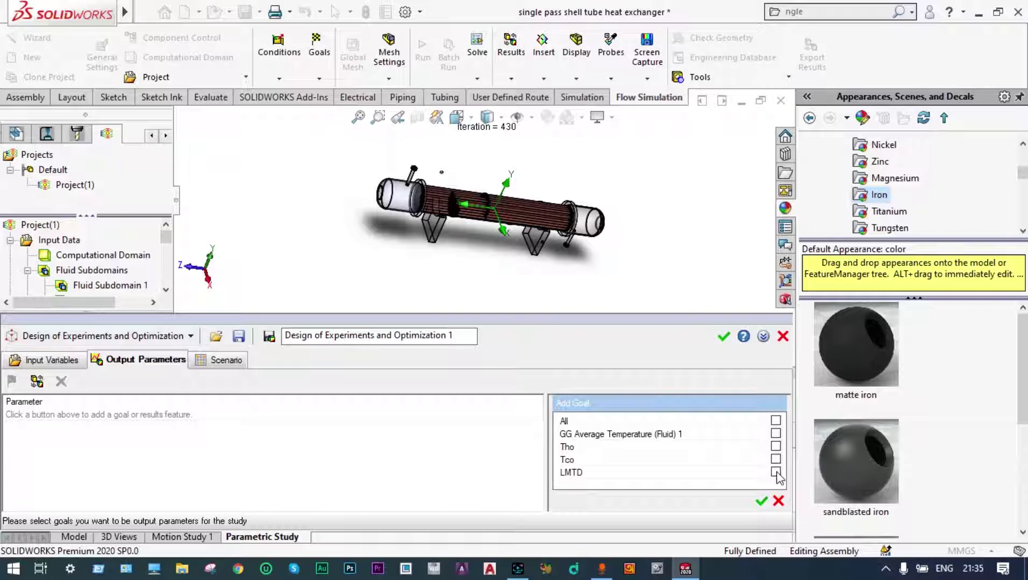
left_click(775, 473)
left_click(762, 502)
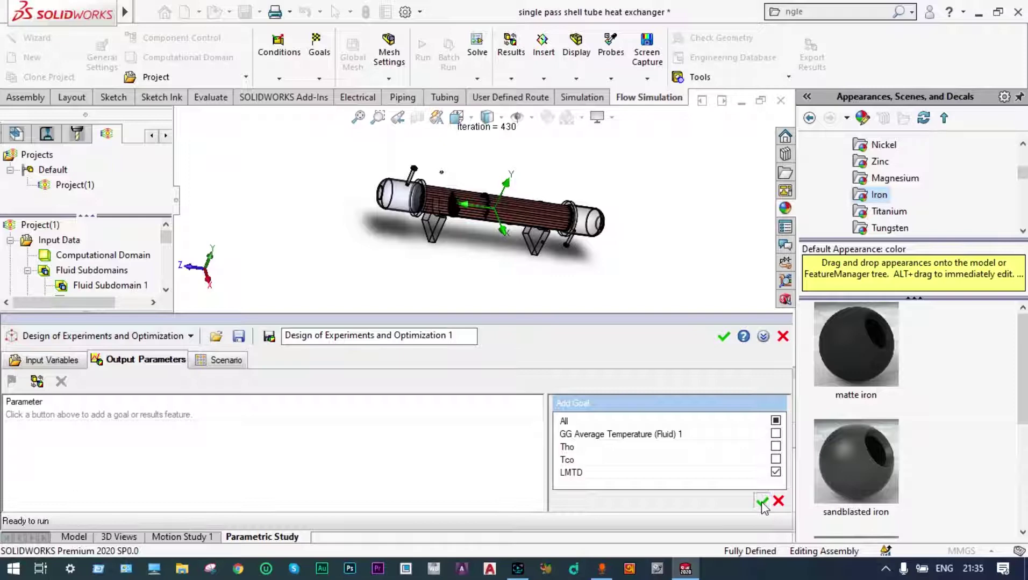
left_click(230, 362)
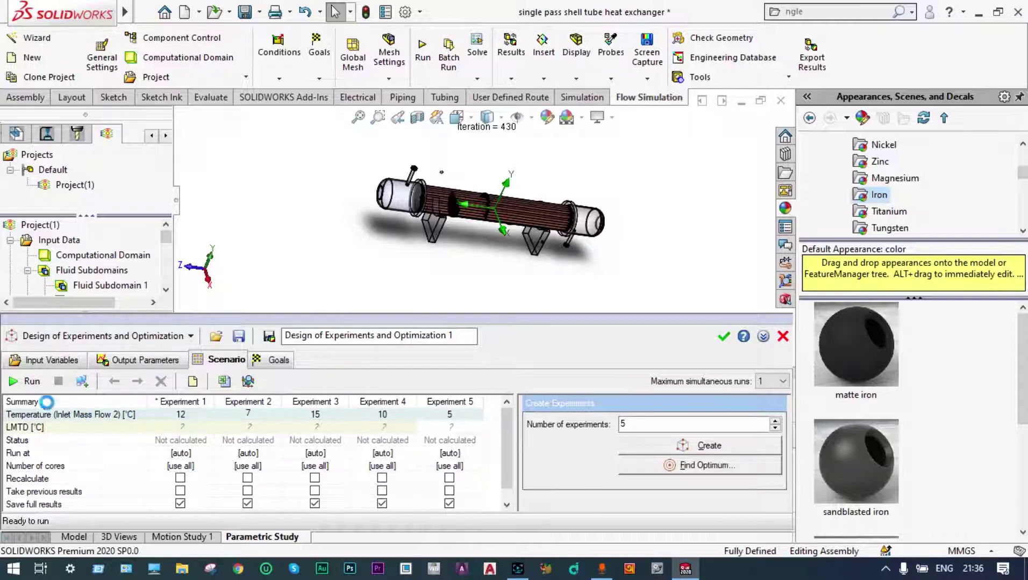
Run the study so all five experiments calculate, starting with Experiment 1
left_click(12, 381)
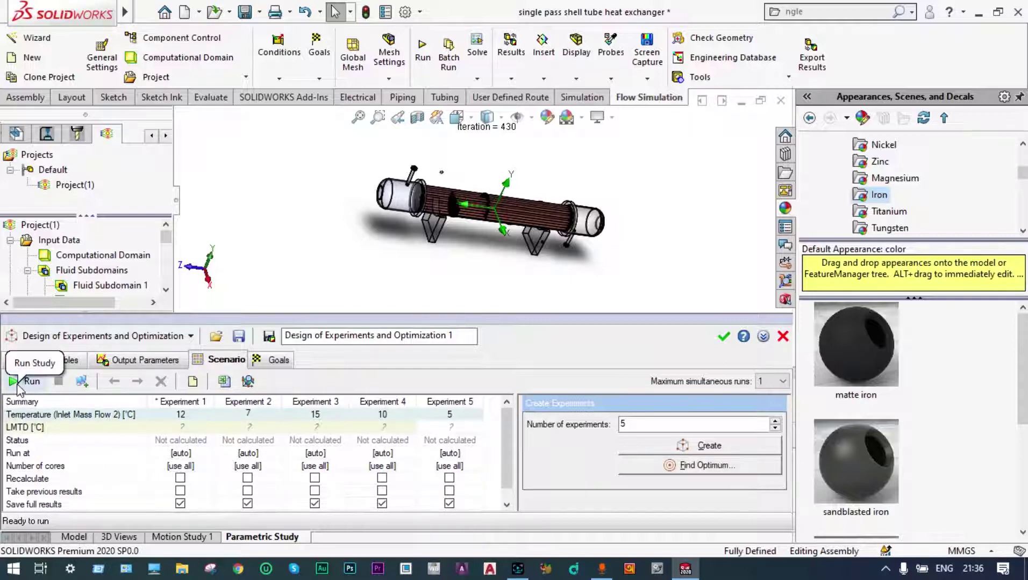
left_click(16, 382)
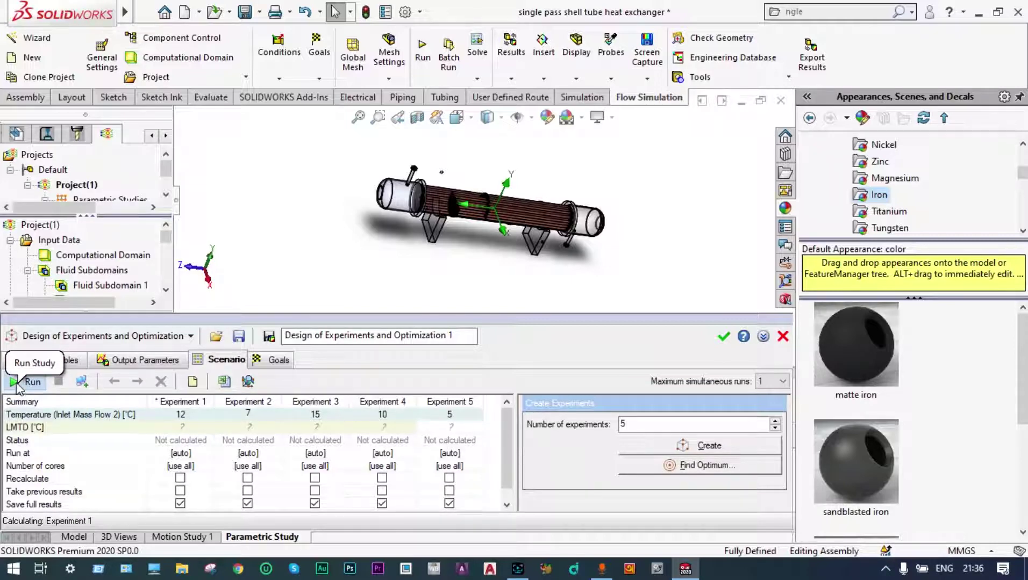